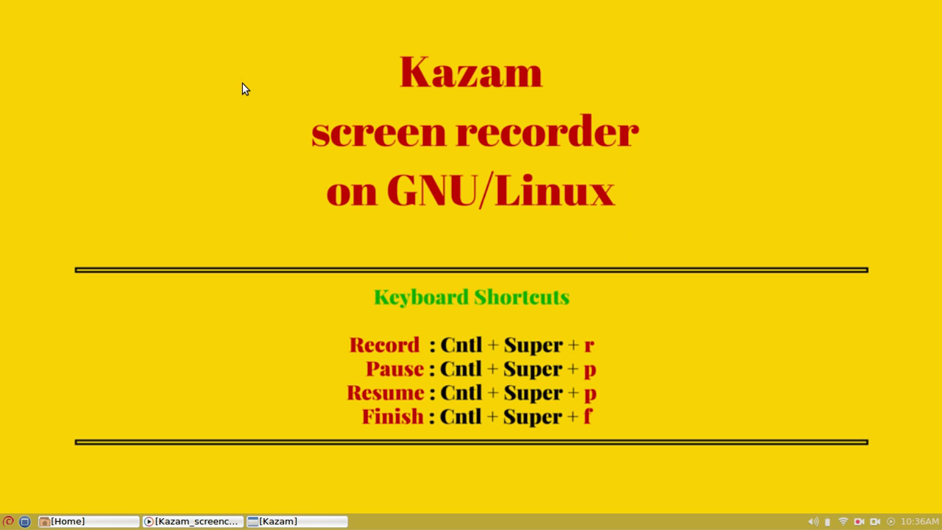
Step: Open the Kazam window, view the options of Screenshot mode and return to Screencast mode
{"action": "left_click", "coordinate": [286, 521]}
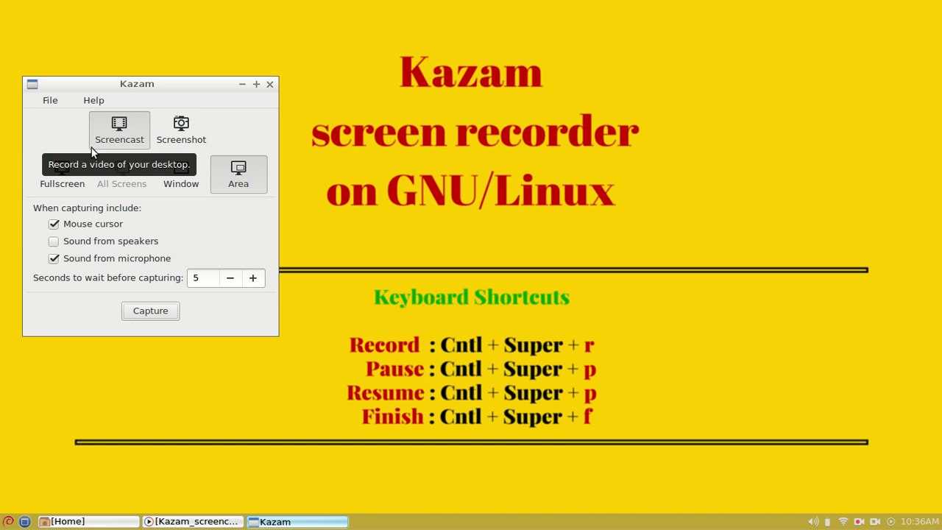
{"action": "left_click", "coordinate": [201, 141]}
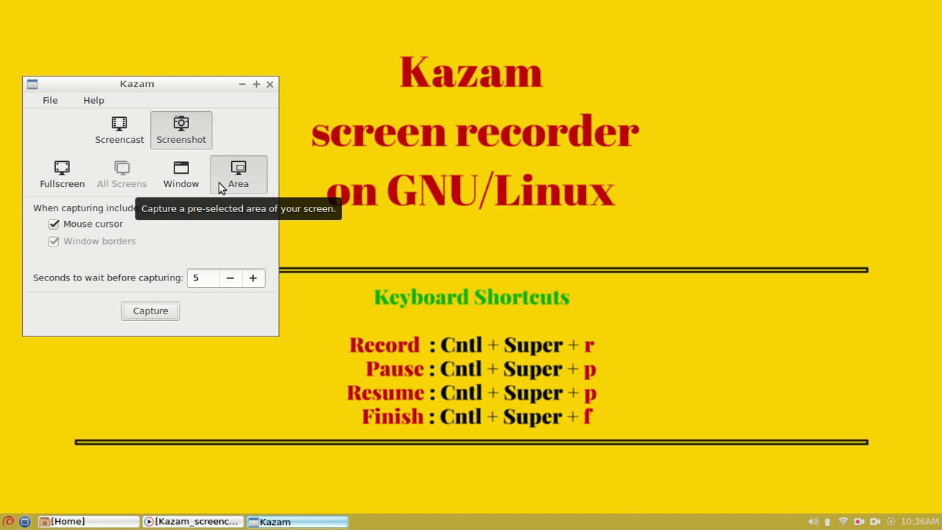
{"action": "left_click", "coordinate": [134, 144]}
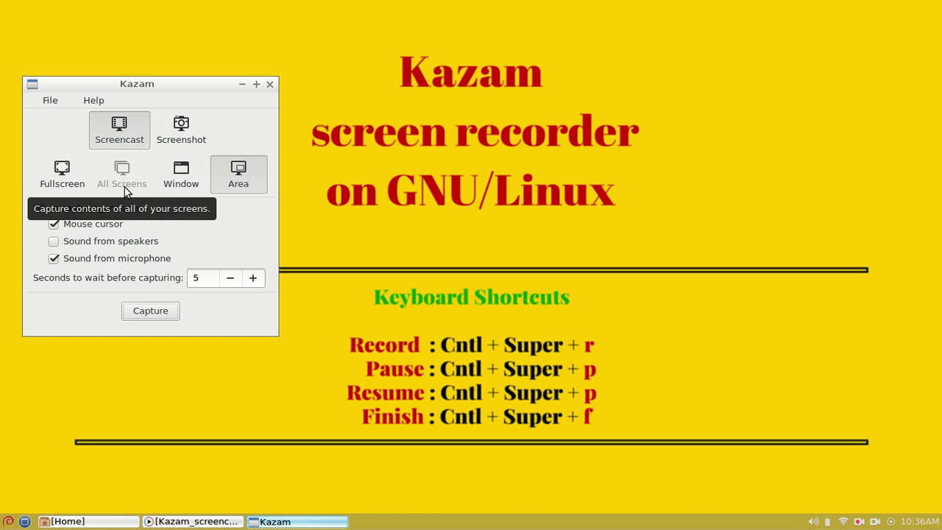
Step: Set the screencast to capture a single window, choosing the Home file manager window, and minimize that window
{"action": "left_click", "coordinate": [175, 184]}
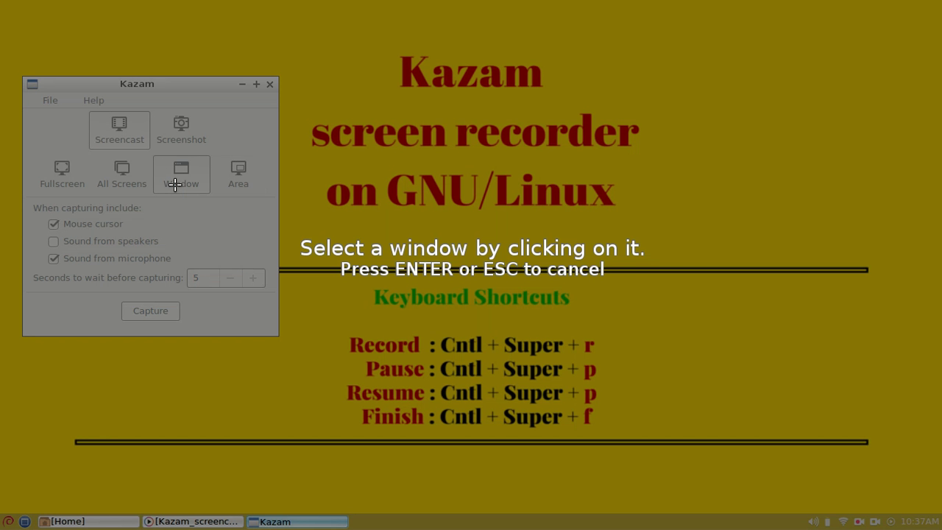
{"action": "left_click", "coordinate": [174, 184]}
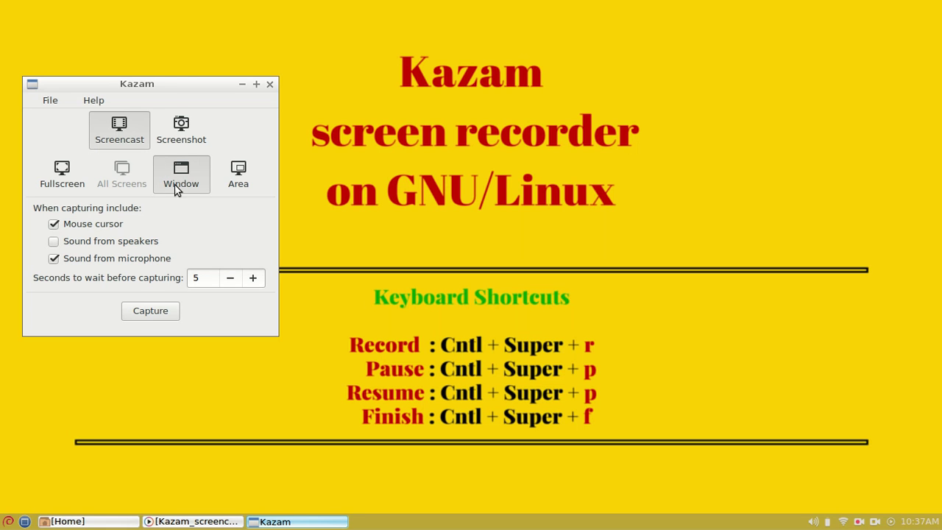
{"action": "left_click", "coordinate": [114, 521]}
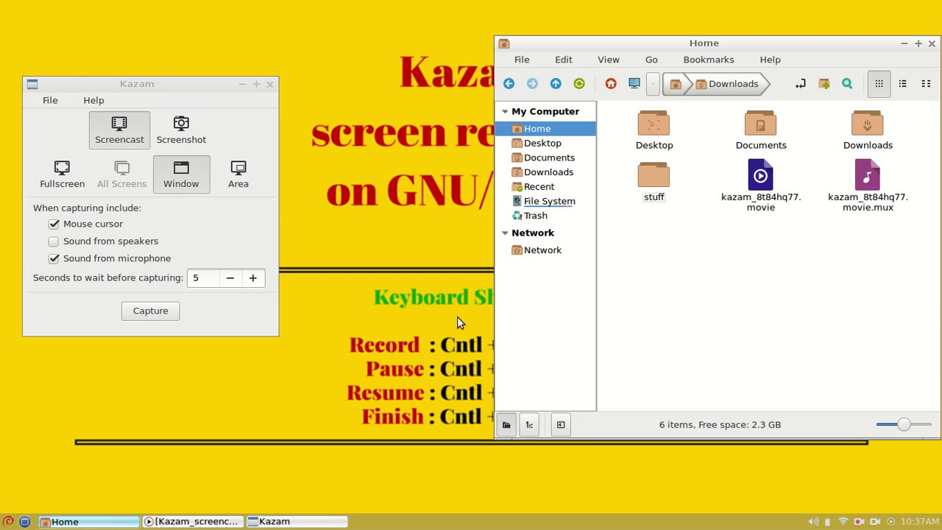
{"action": "left_click", "coordinate": [197, 185]}
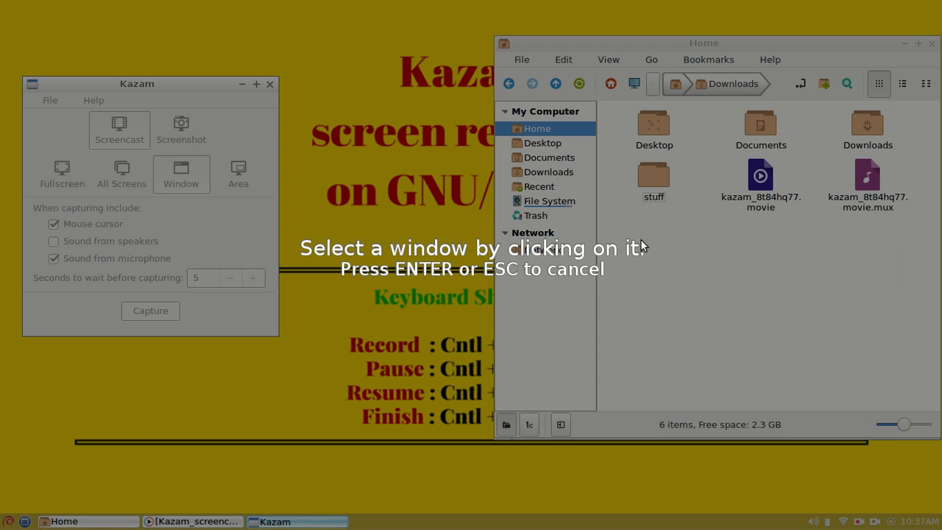
{"action": "left_click", "coordinate": [657, 269]}
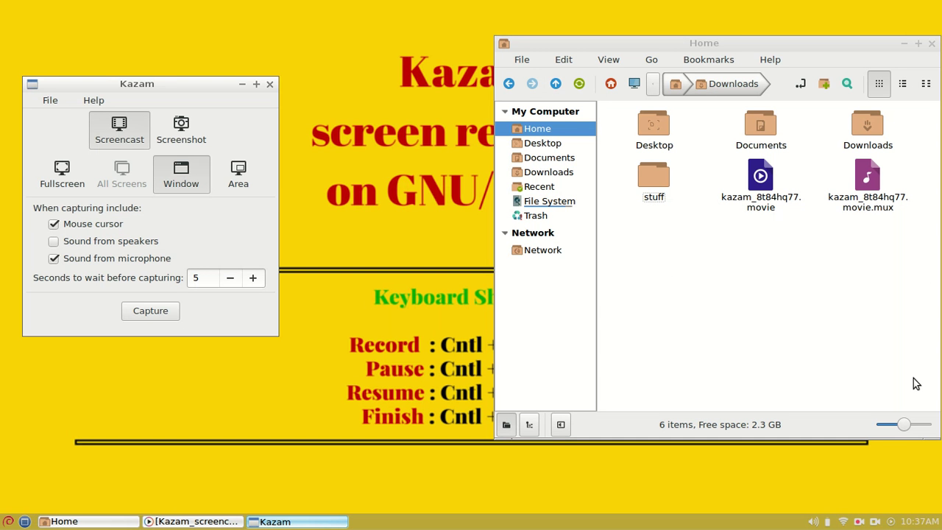
{"action": "left_click", "coordinate": [904, 44]}
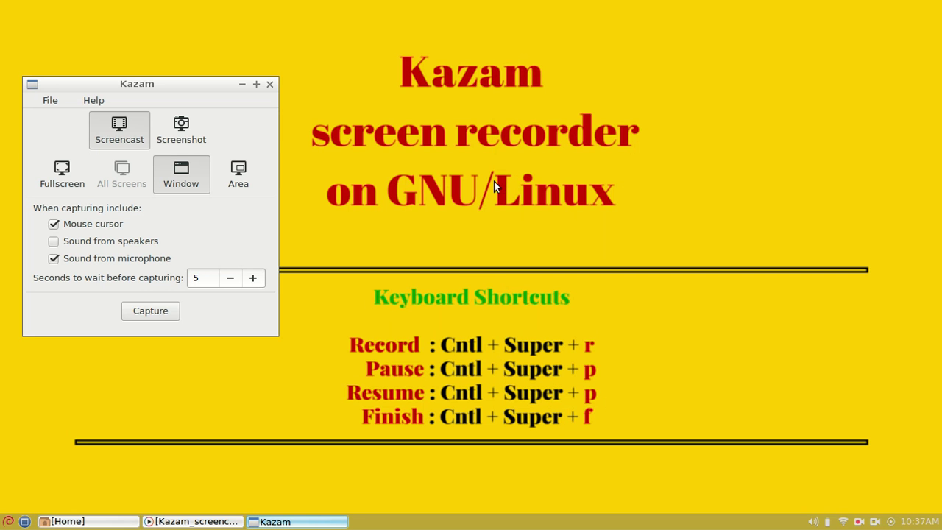
Step: Set the screencast to capture an area of about 935 × 561 covering the desktop title and the shortcut list
{"action": "left_click", "coordinate": [249, 186]}
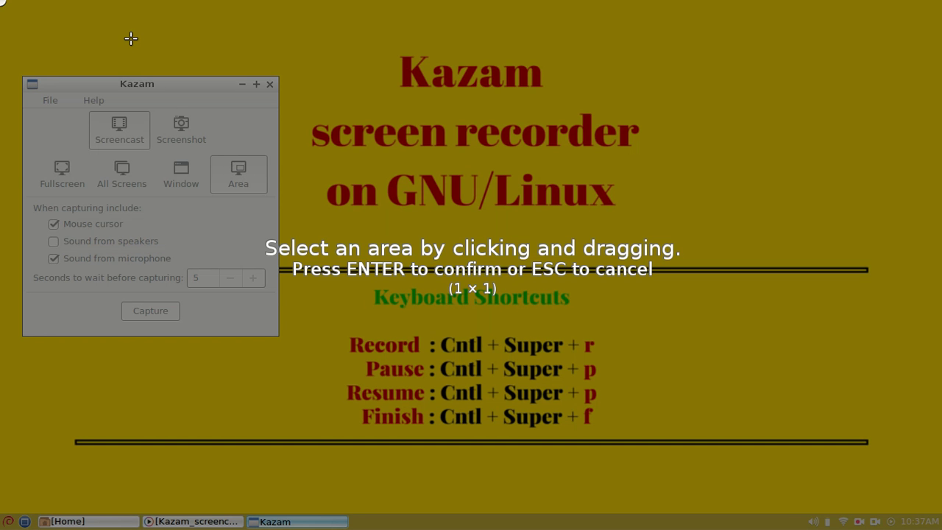
{"action": "left_click_drag", "start_coordinate": [131, 38], "coordinate": [347, 187]}
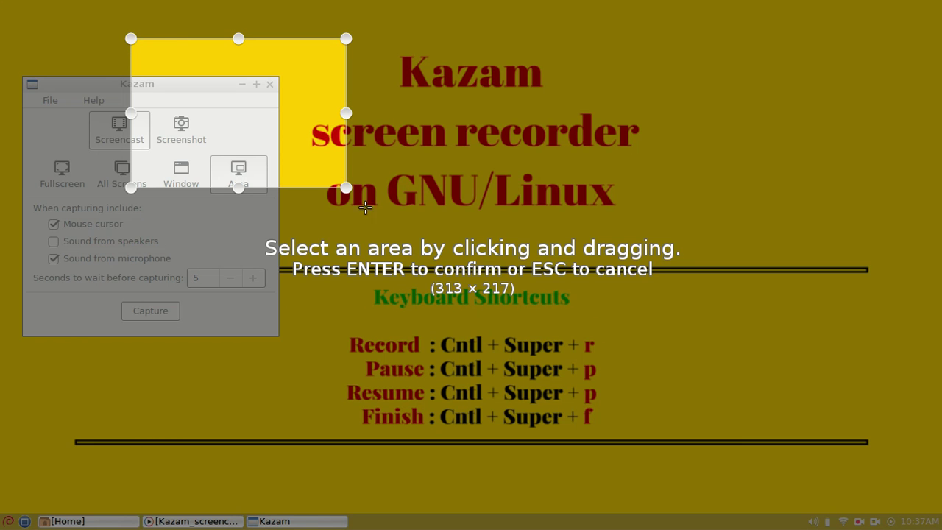
{"action": "left_click_drag", "start_coordinate": [358, 195], "coordinate": [775, 426]}
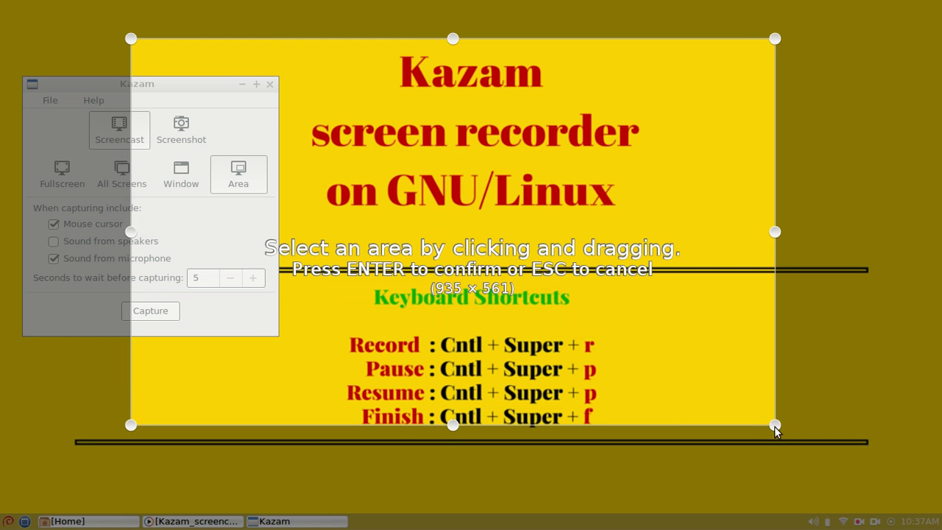
{"action": "key", "text": "Return"}
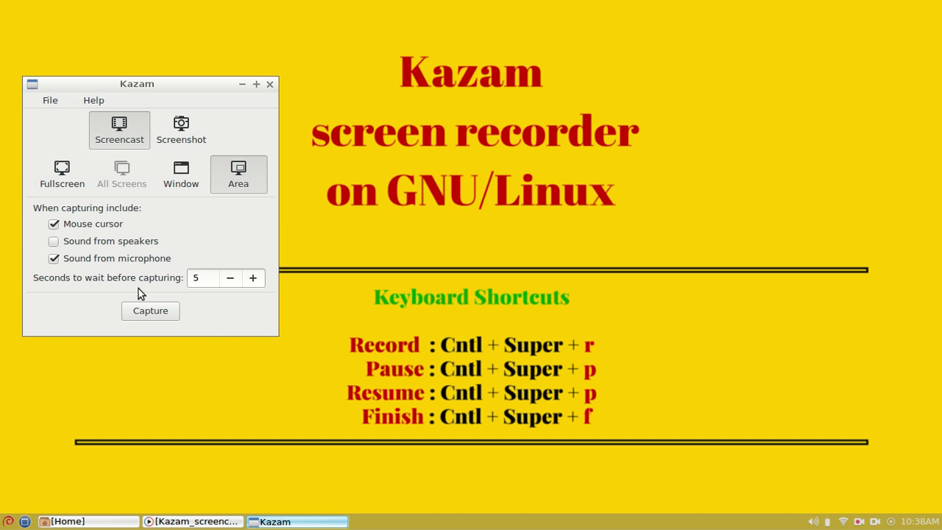
Step: Open the preferences and examine the general settings: speaker and microphone sources, and the countdown splash switched off and on again
{"action": "left_click", "coordinate": [49, 102]}
{"action": "left_click", "coordinate": [54, 118]}
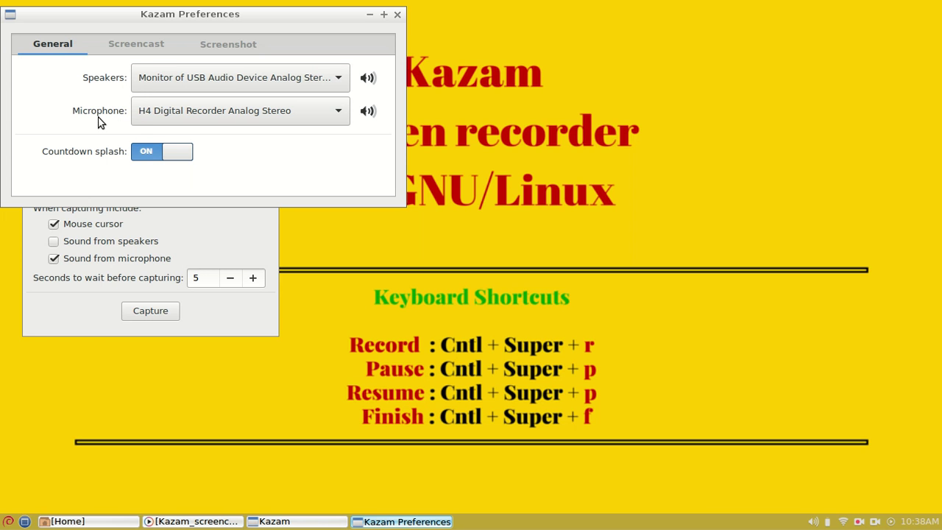
{"action": "left_click", "coordinate": [341, 80]}
{"action": "left_click", "coordinate": [342, 80]}
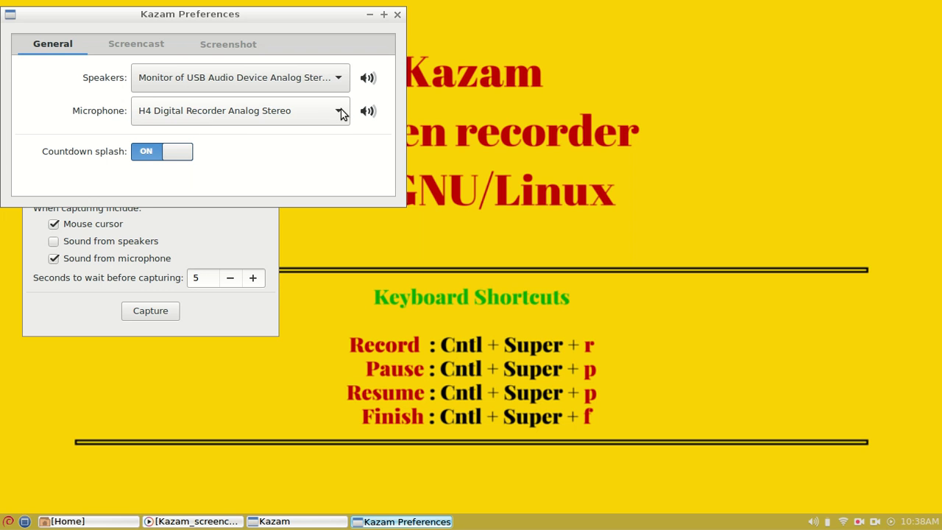
{"action": "left_click", "coordinate": [343, 113]}
{"action": "left_click", "coordinate": [343, 109]}
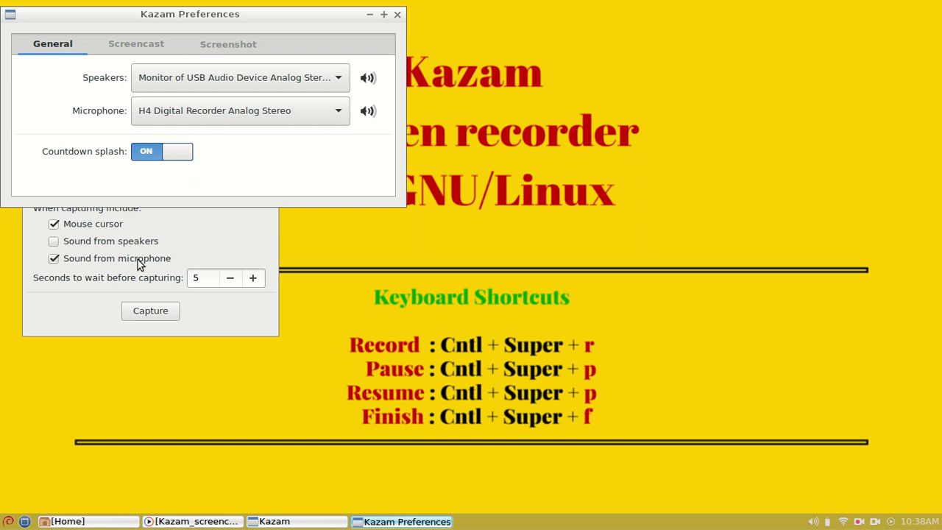
{"action": "left_click", "coordinate": [145, 151]}
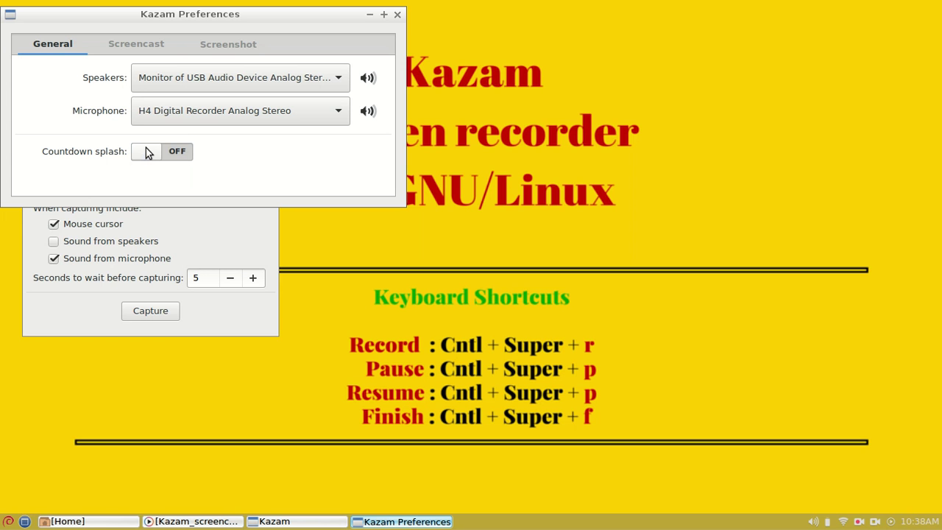
{"action": "left_click", "coordinate": [175, 150]}
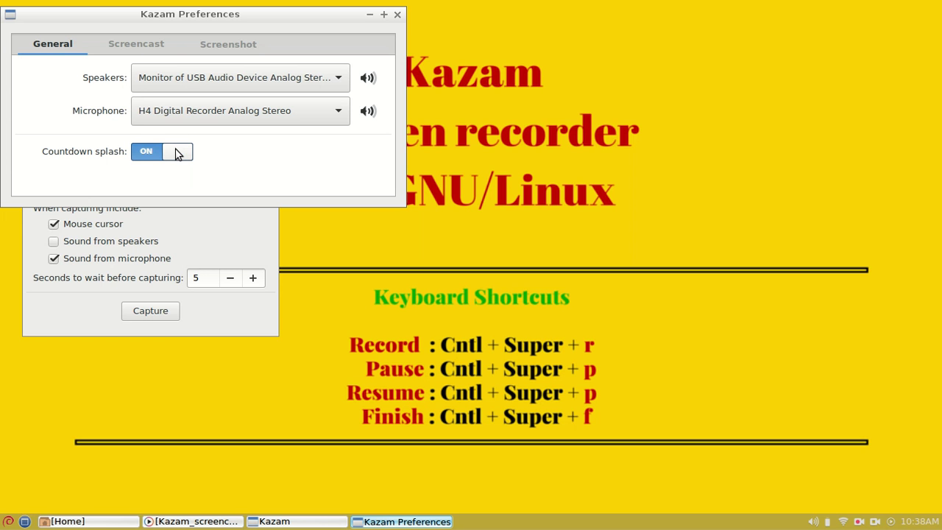
Step: Examine the screencast preferences and the list of available recording formats without choosing another one
{"action": "left_click", "coordinate": [141, 42]}
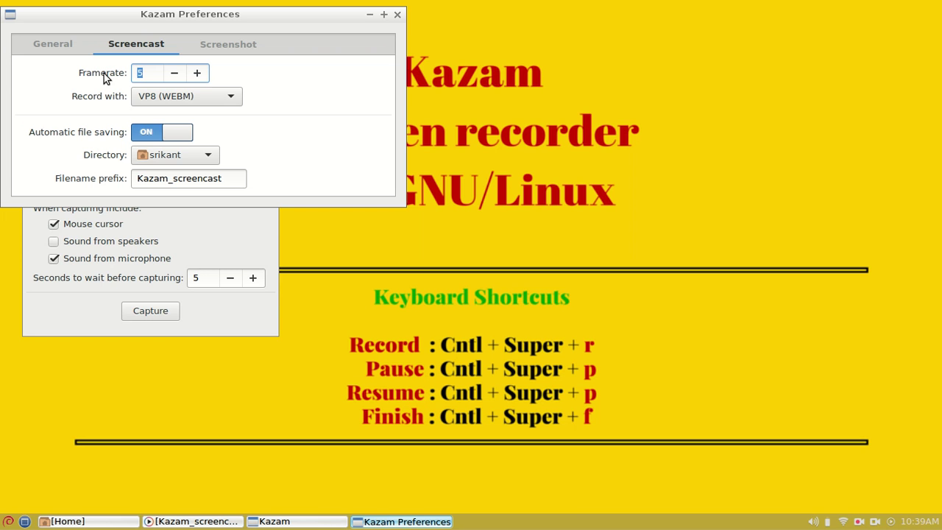
{"action": "left_click", "coordinate": [232, 98]}
{"action": "left_click", "coordinate": [233, 98]}
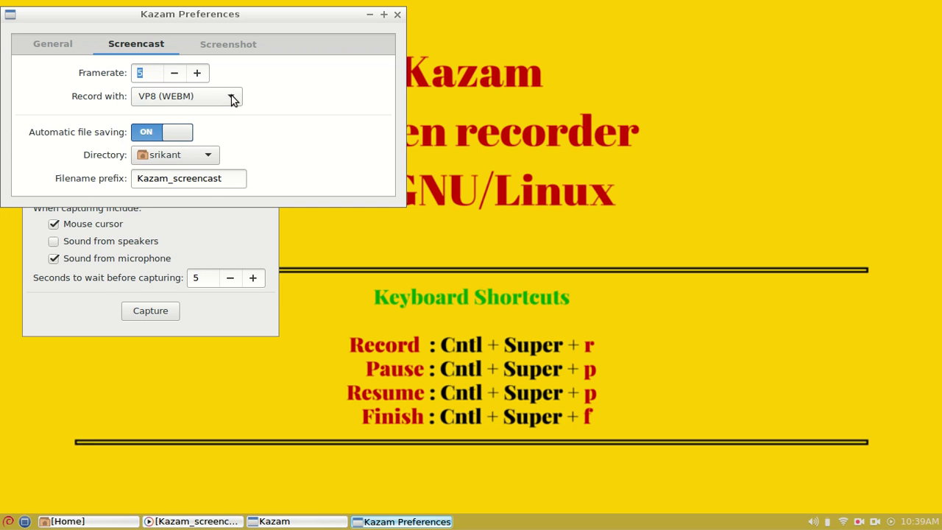
{"action": "left_click", "coordinate": [233, 98]}
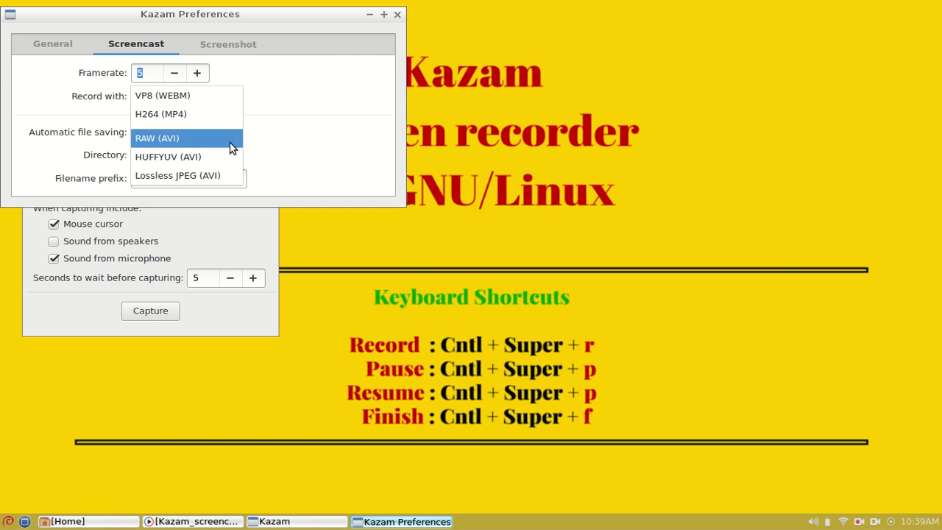
{"action": "left_click", "coordinate": [269, 92]}
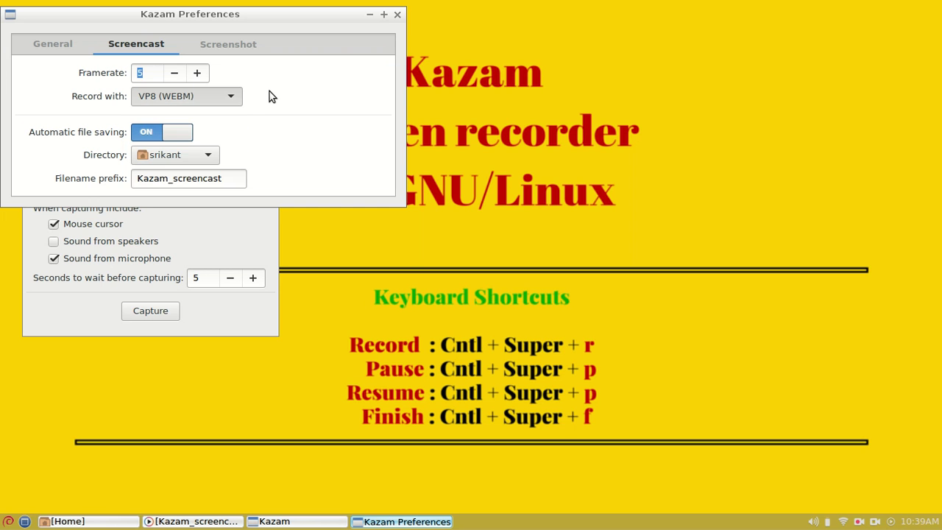
Step: Examine the screenshot preferences and the available shutter types, return to the screencast preferences and close the dialog
{"action": "left_click", "coordinate": [242, 44]}
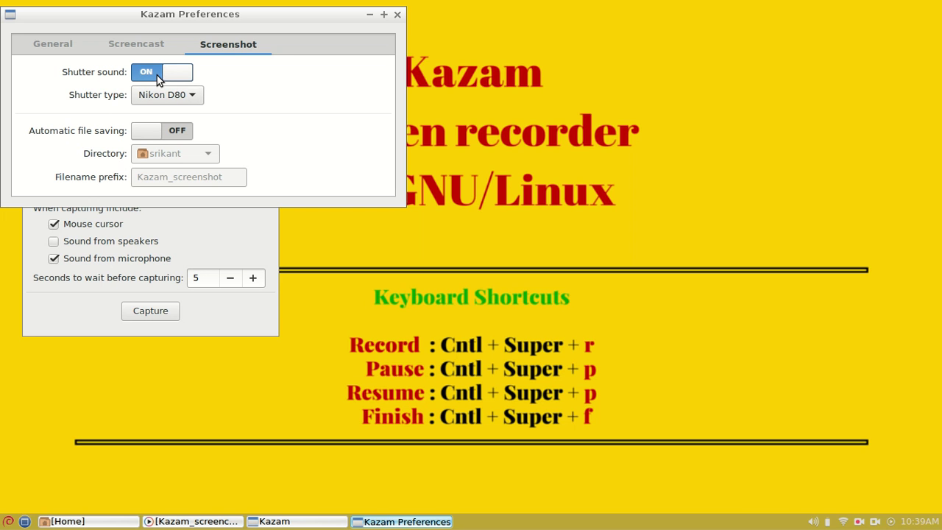
{"action": "left_click", "coordinate": [190, 95]}
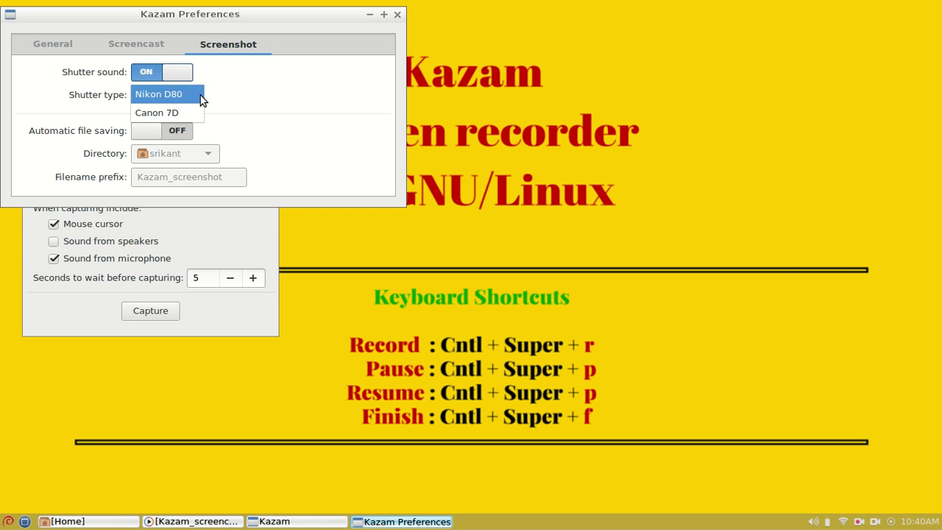
{"action": "left_click", "coordinate": [219, 99]}
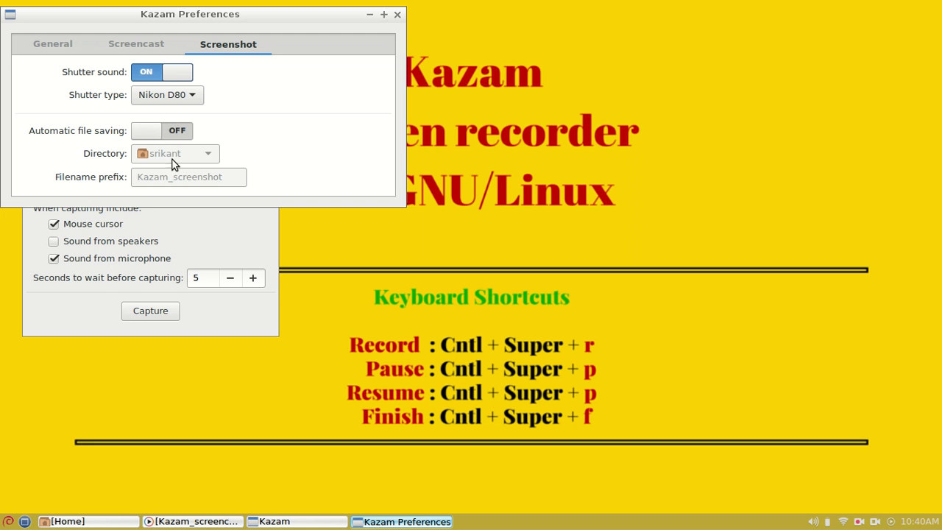
{"action": "left_click", "coordinate": [151, 49]}
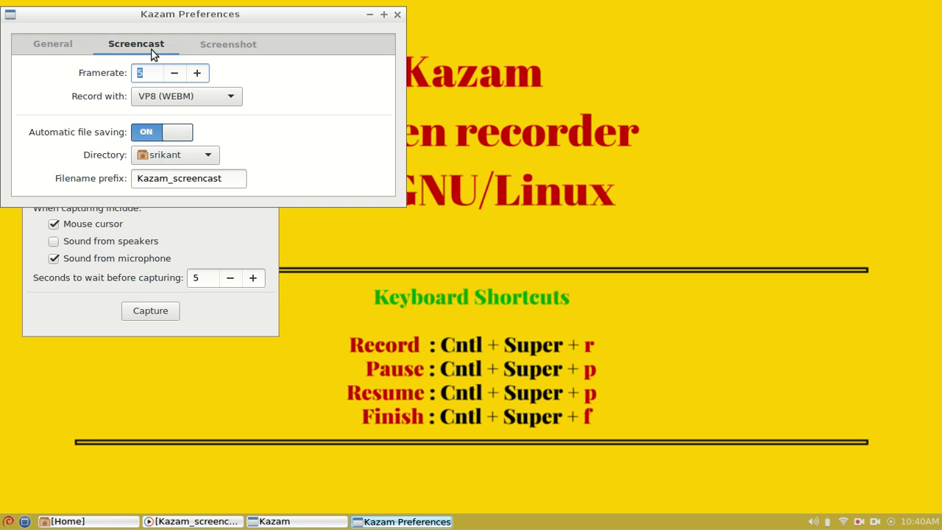
{"action": "left_click", "coordinate": [400, 17]}
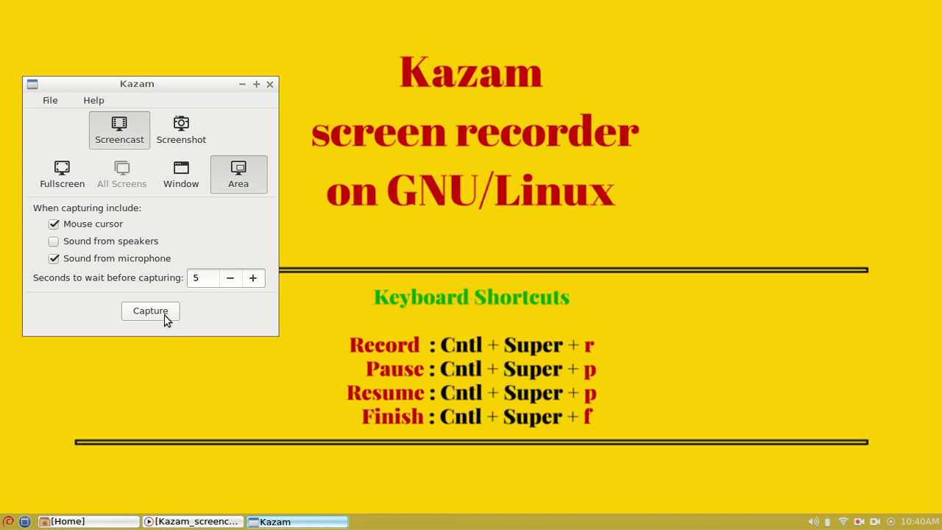
Step: Record a short screencast of the selected area, finish the recording and move the recorder window off the desktop title
{"action": "left_click", "coordinate": [164, 314]}
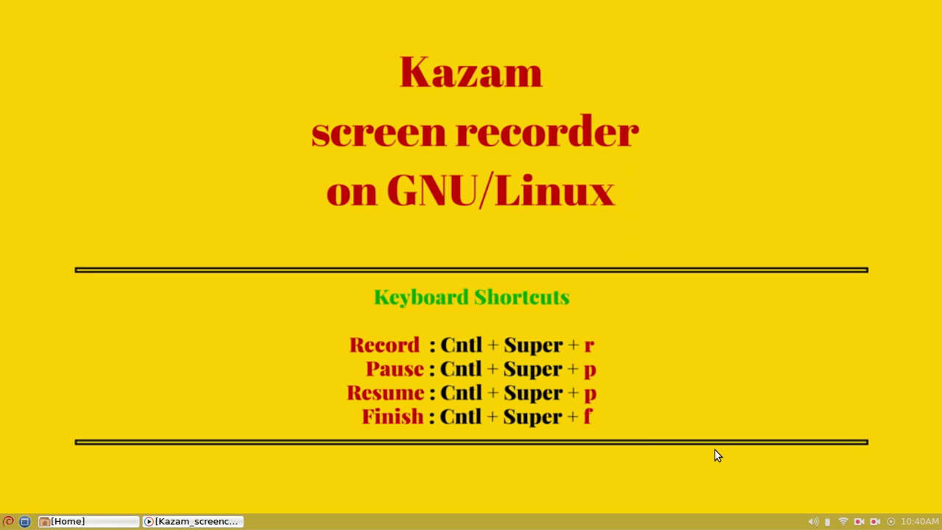
{"action": "left_click", "coordinate": [875, 521]}
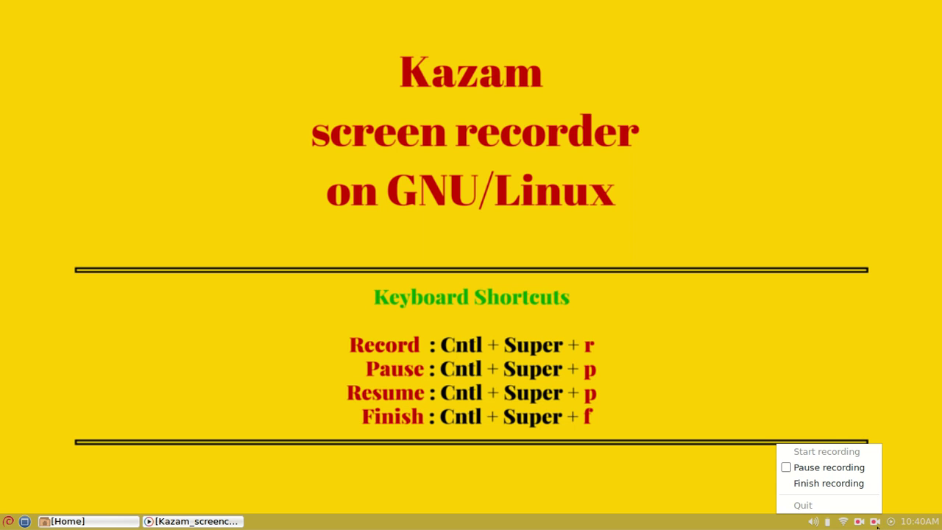
{"action": "left_click", "coordinate": [862, 484]}
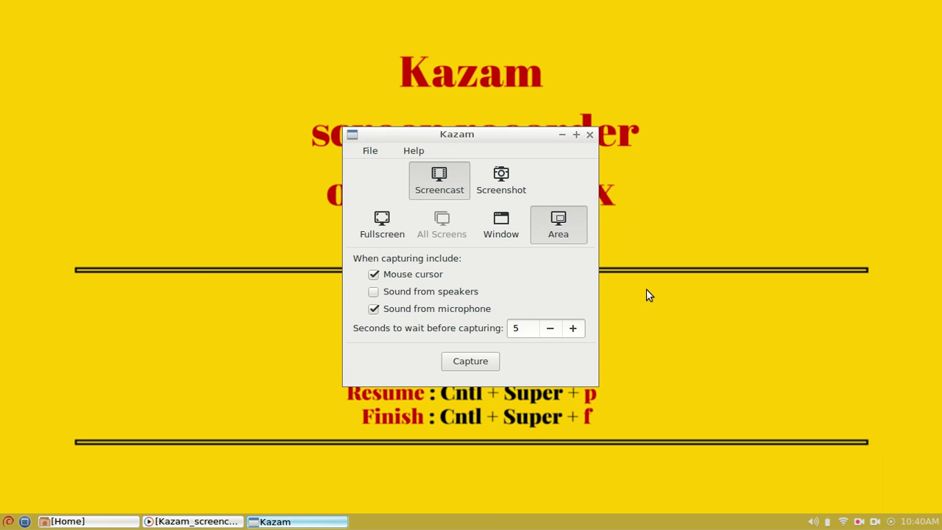
{"action": "left_click_drag", "start_coordinate": [529, 134], "coordinate": [219, 105]}
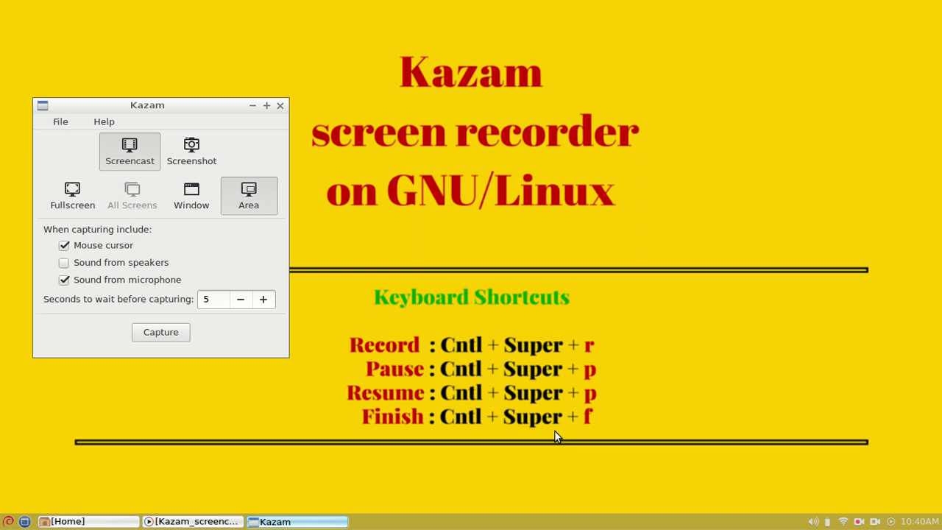
Step: Play Kazam_screencast_00000.webm from the Home folder from its beginning in GNOME MPlayer, and quit the player and minimize the folder
{"action": "left_click", "coordinate": [114, 522]}
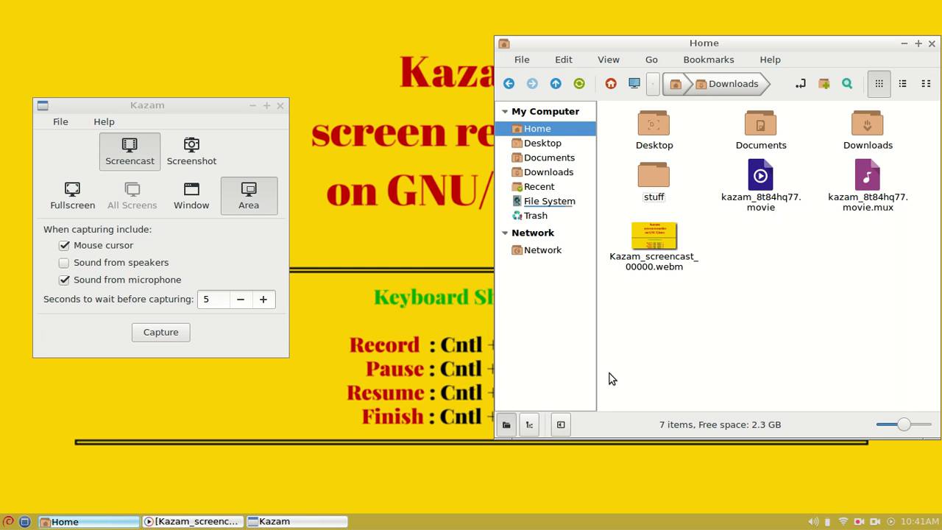
{"action": "right_click", "coordinate": [666, 263]}
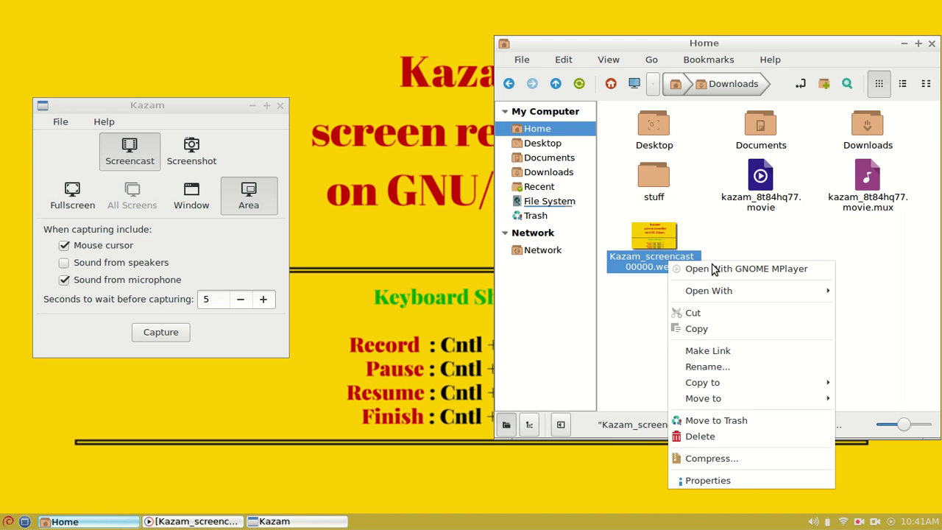
{"action": "left_click", "coordinate": [663, 269]}
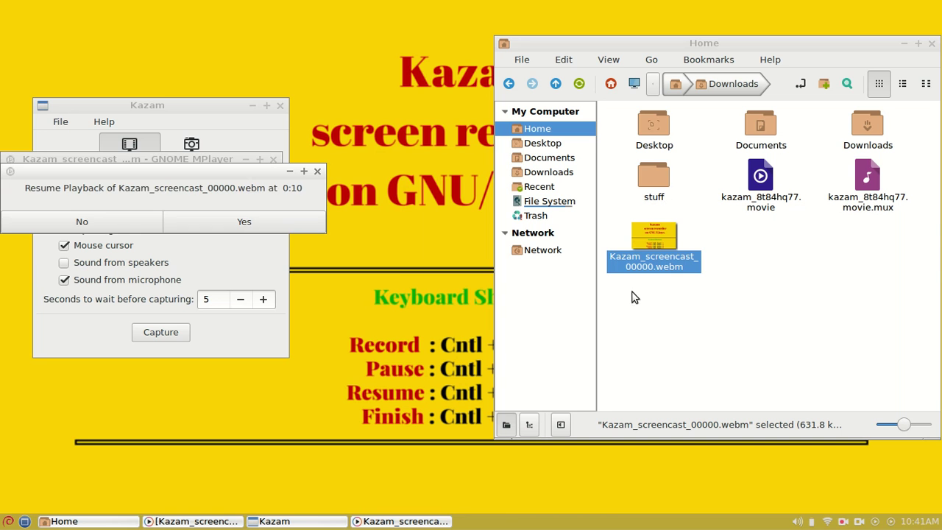
{"action": "left_click", "coordinate": [80, 223]}
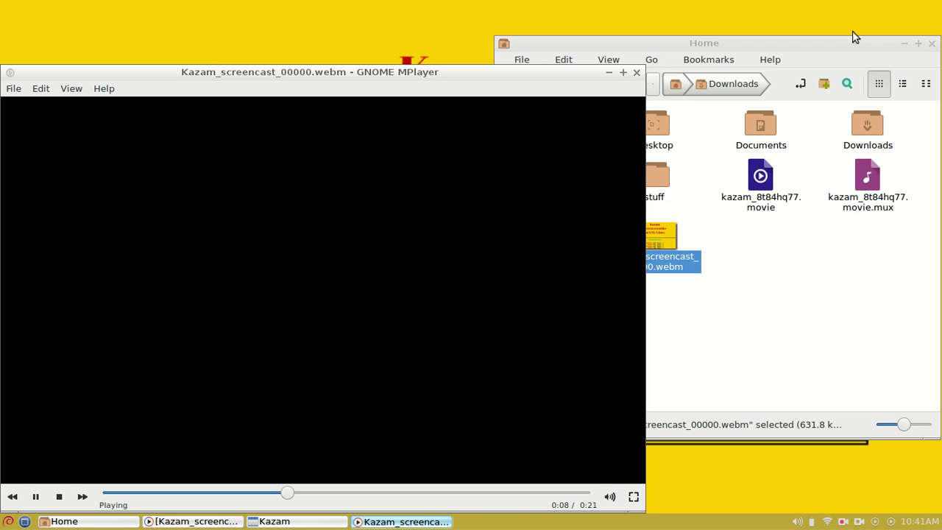
{"action": "key", "text": "ctrl+q"}
{"action": "left_click", "coordinate": [905, 46]}
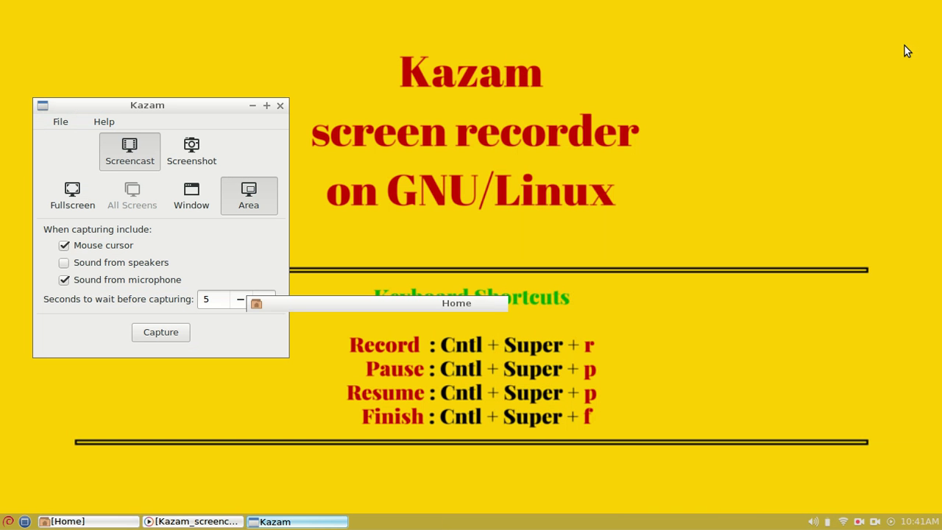